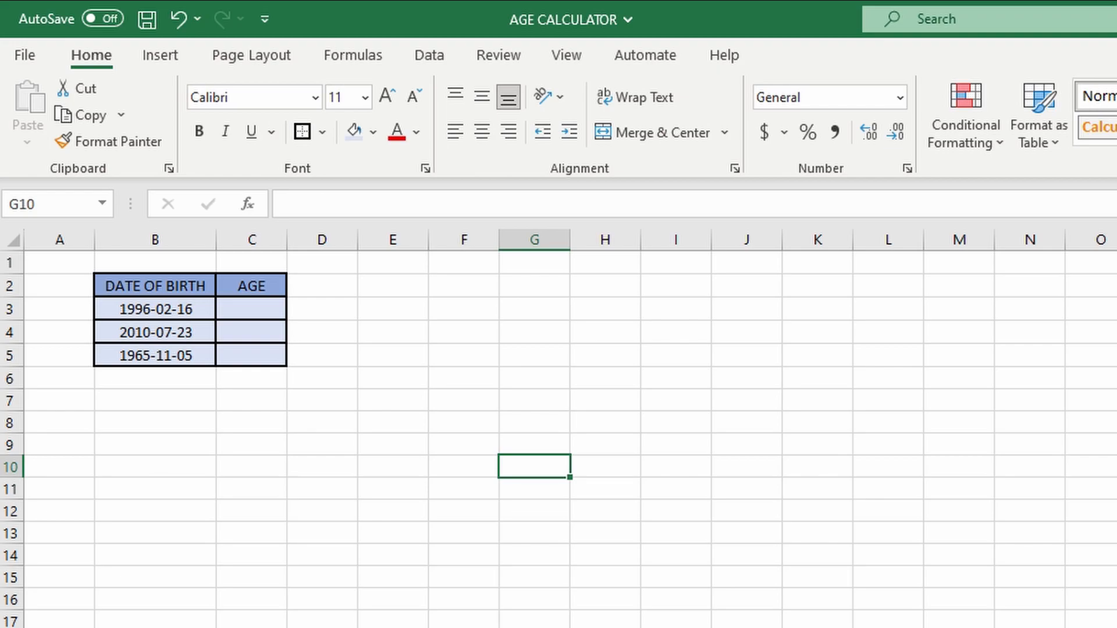
Format the date of birth cells B3:B5 as Date with the 2012-03-14 type and English (United States) locale
click(464, 332)
drag(155, 309, 156, 356)
right_click(172, 336)
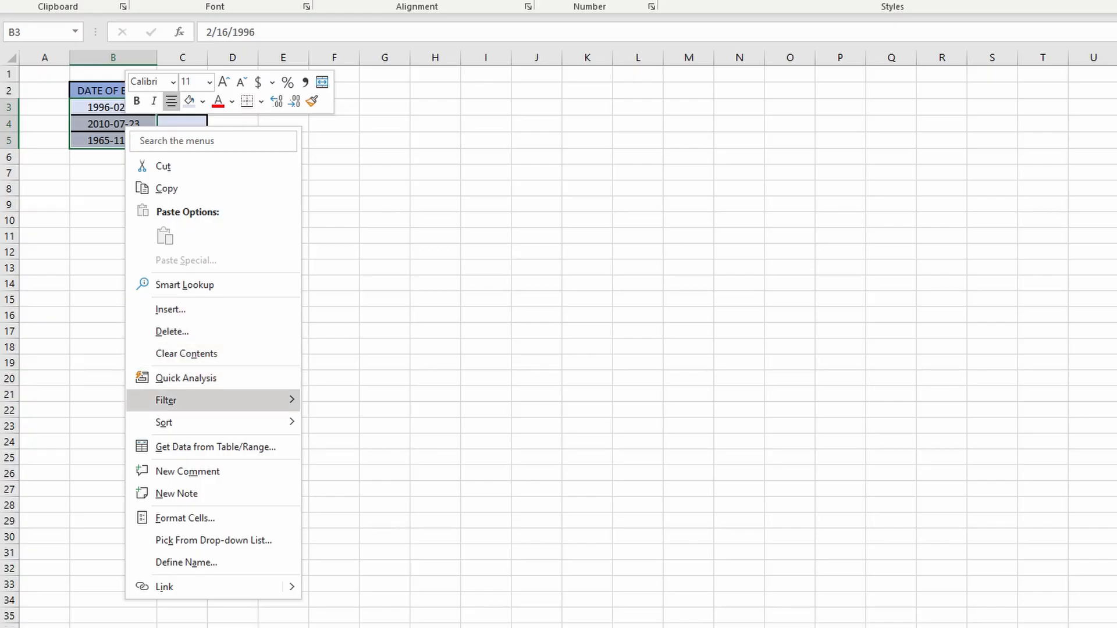
key(Return)
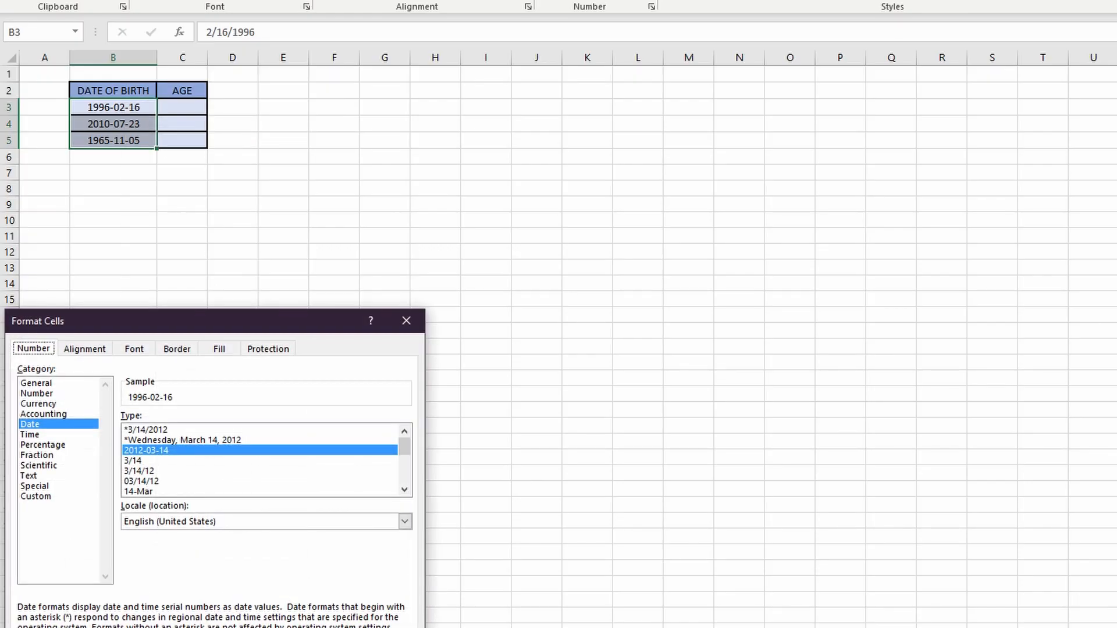
drag(253, 321, 309, 203)
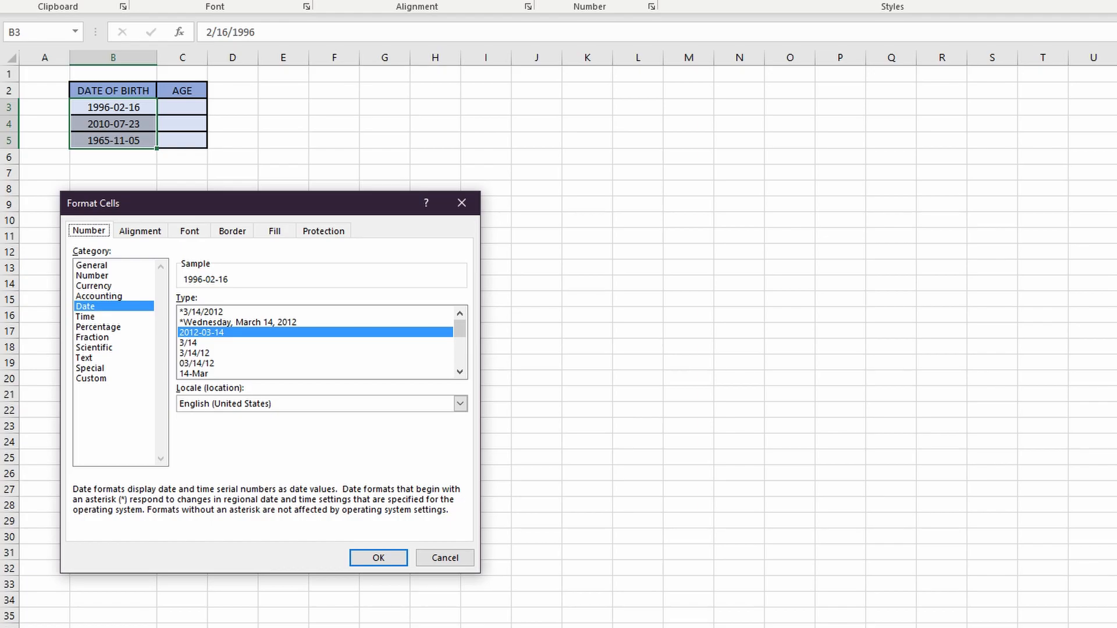
key(Return)
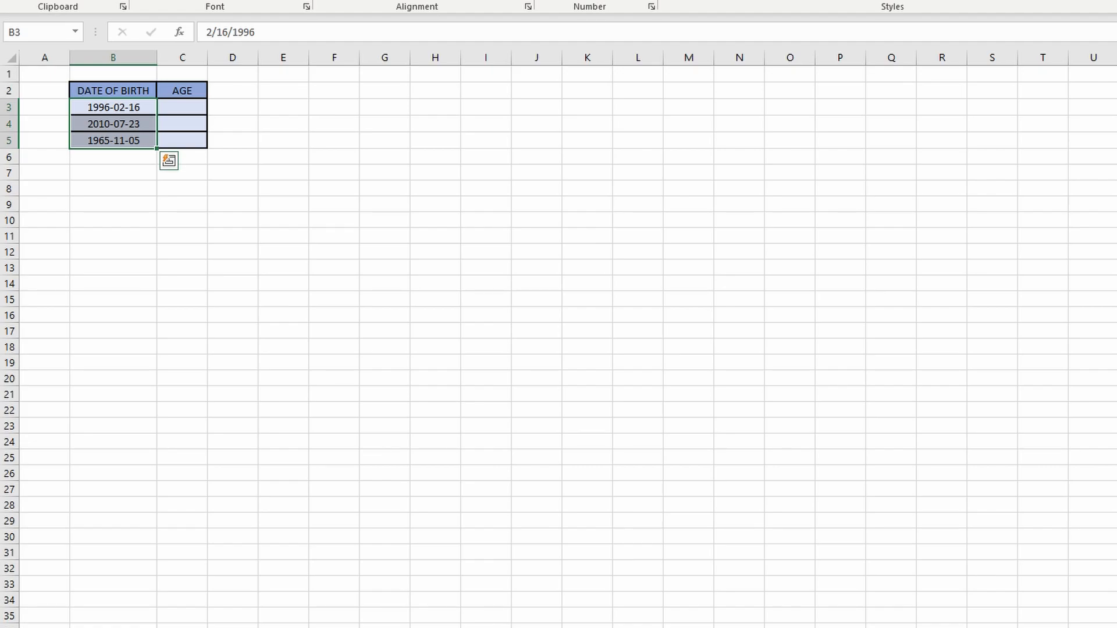
Format the age cells C3:C5 as Number with 0 decimal places
drag(182, 107, 182, 140)
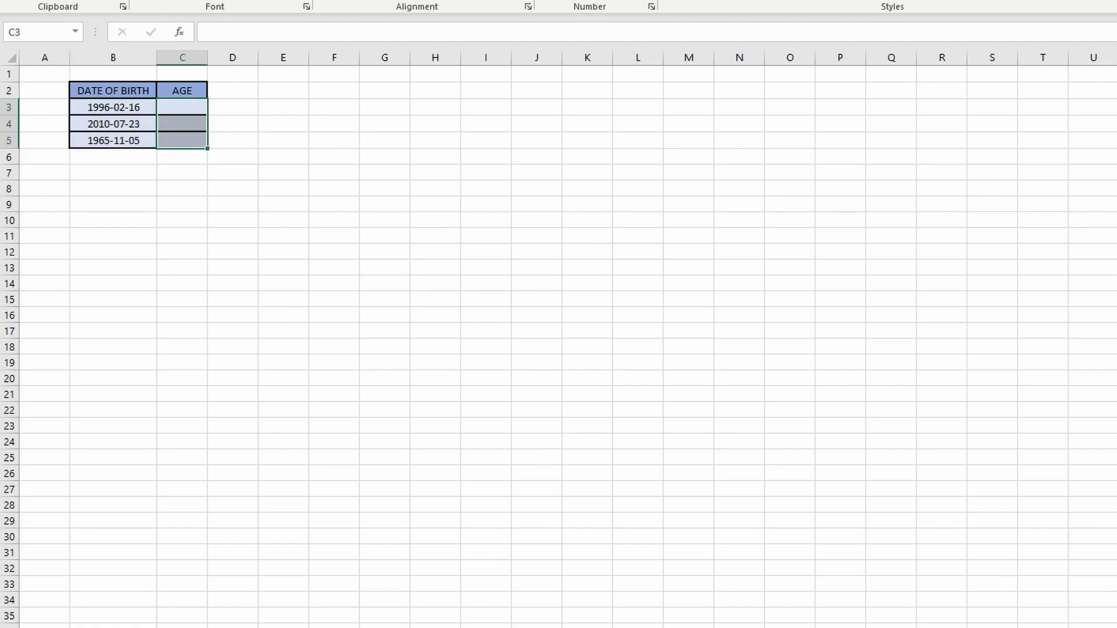
right_click(185, 121)
click(250, 514)
drag(211, 317, 217, 219)
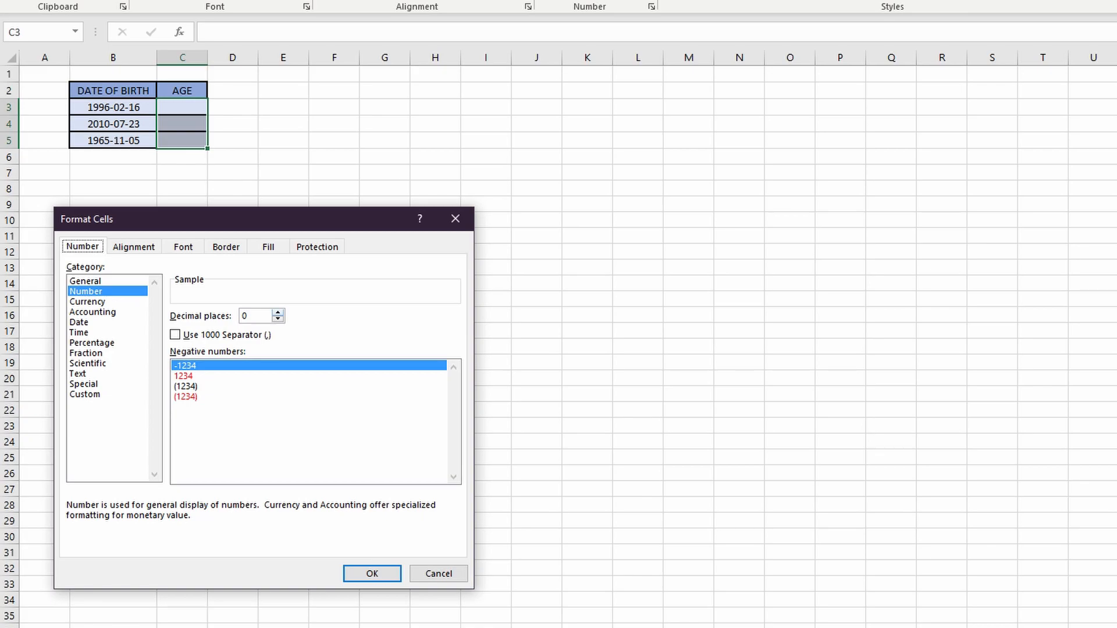
click(278, 313)
click(278, 312)
key(Down)
key(Down)
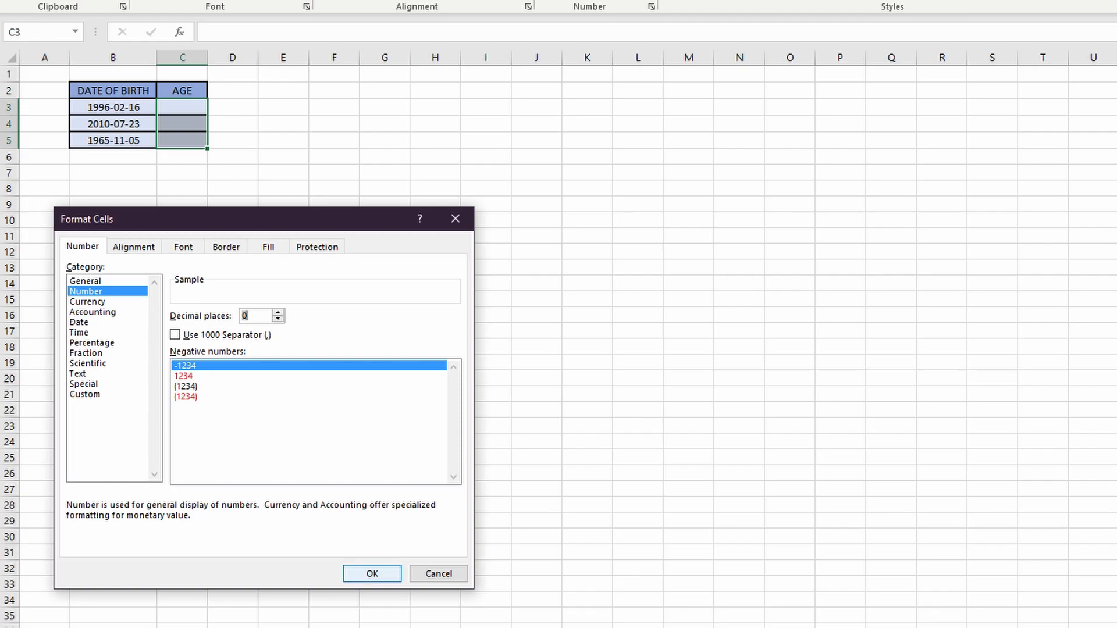
key(Return)
Enter the formula =DATEDIF(B3,TODAY(),"Y") in cell C3 to calculate the age in years
click(182, 107)
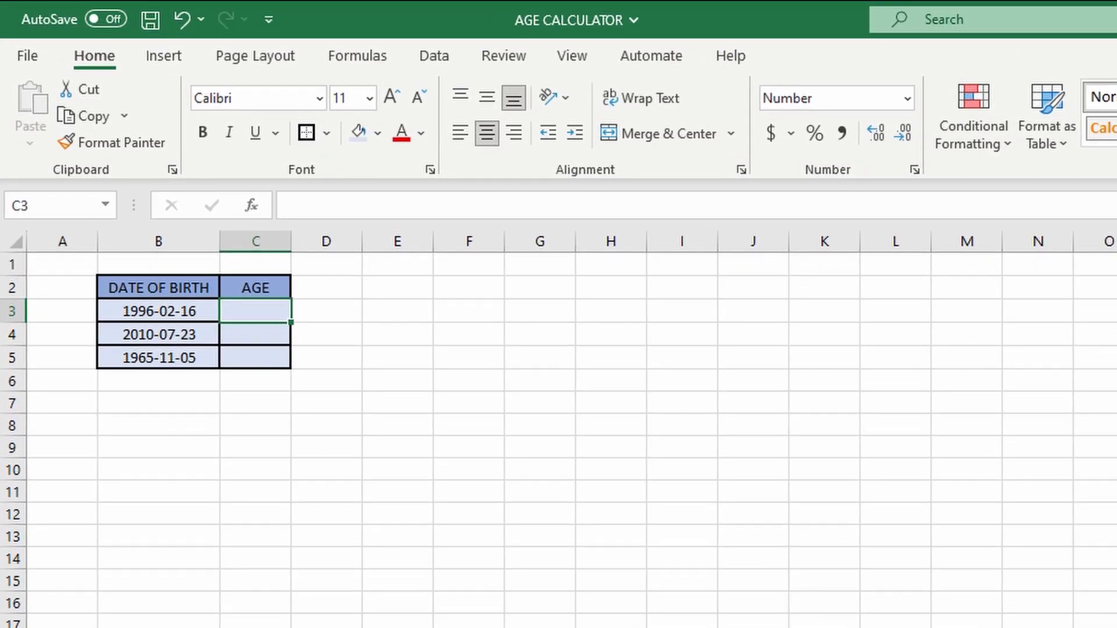
text(=DATEDIF)
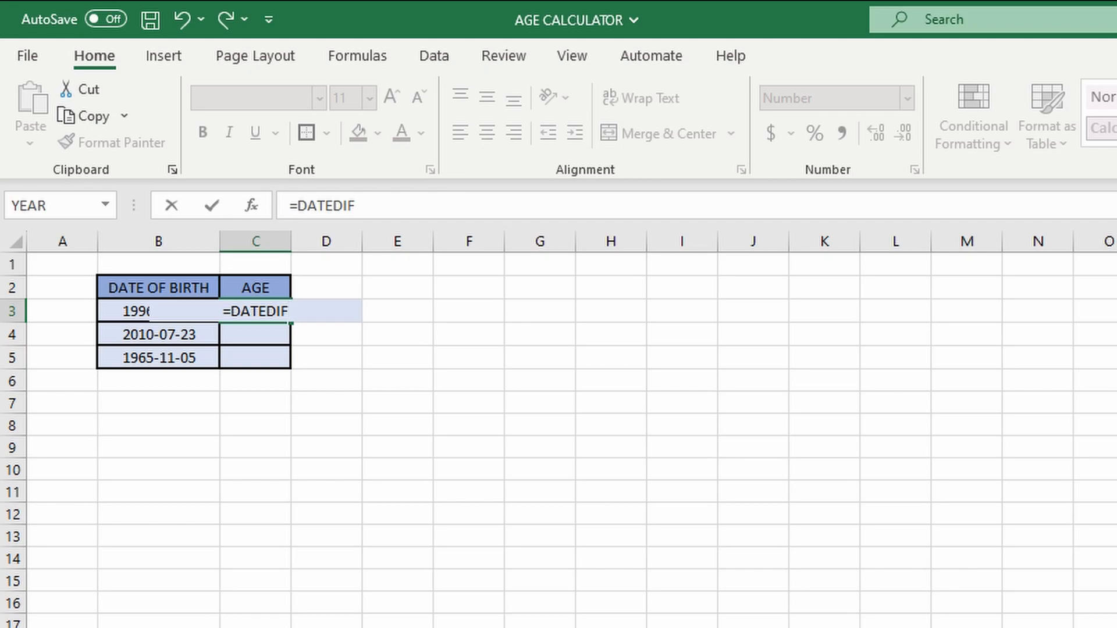
text(()
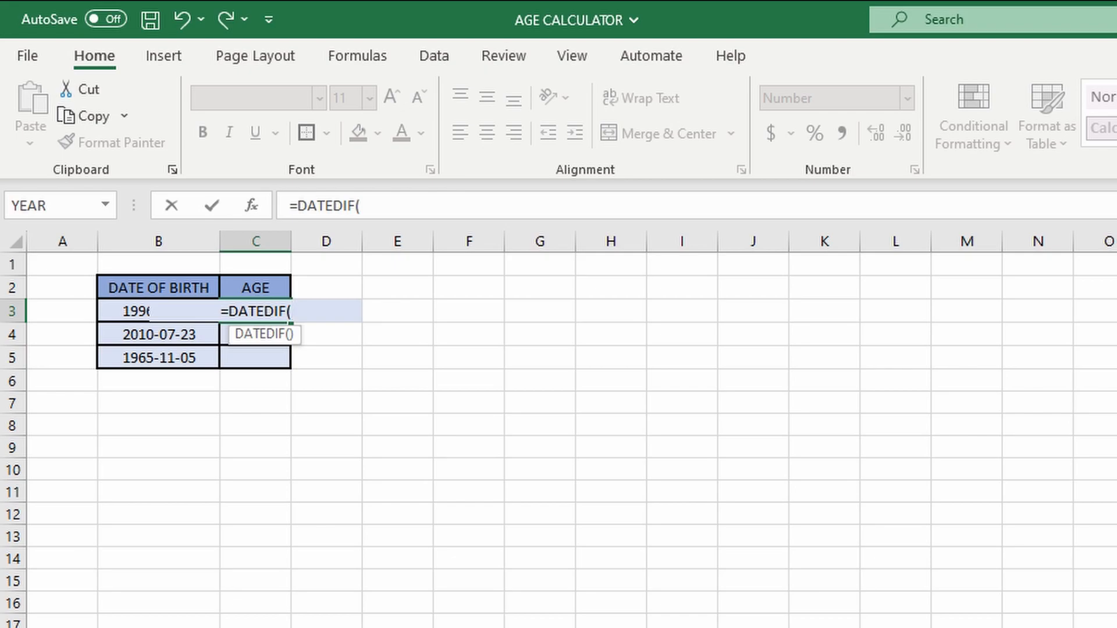
click(159, 311)
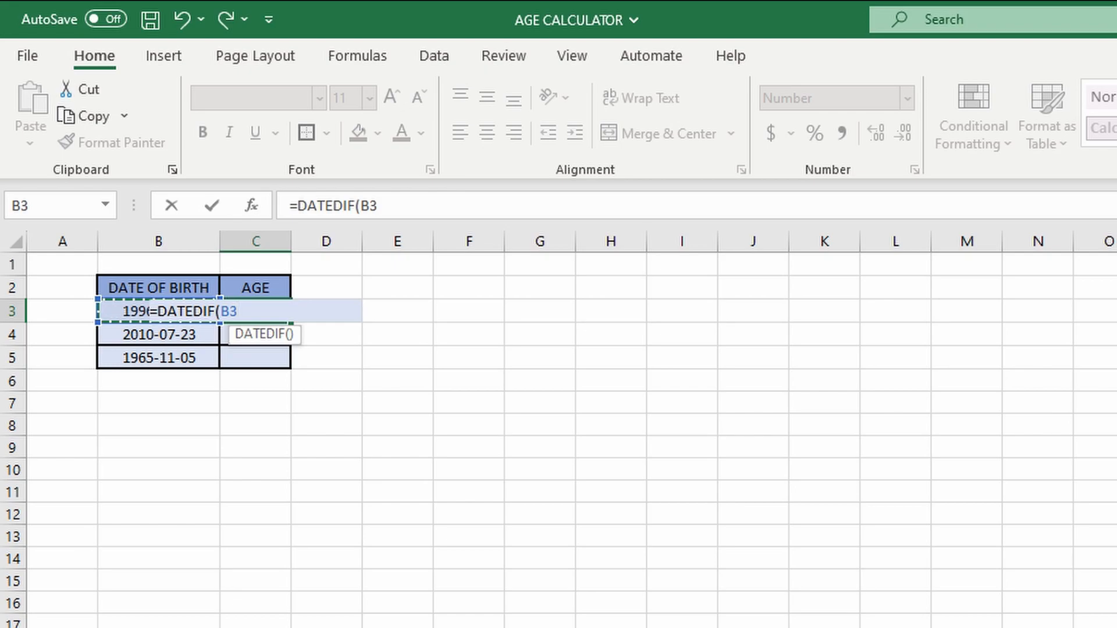
text(,)
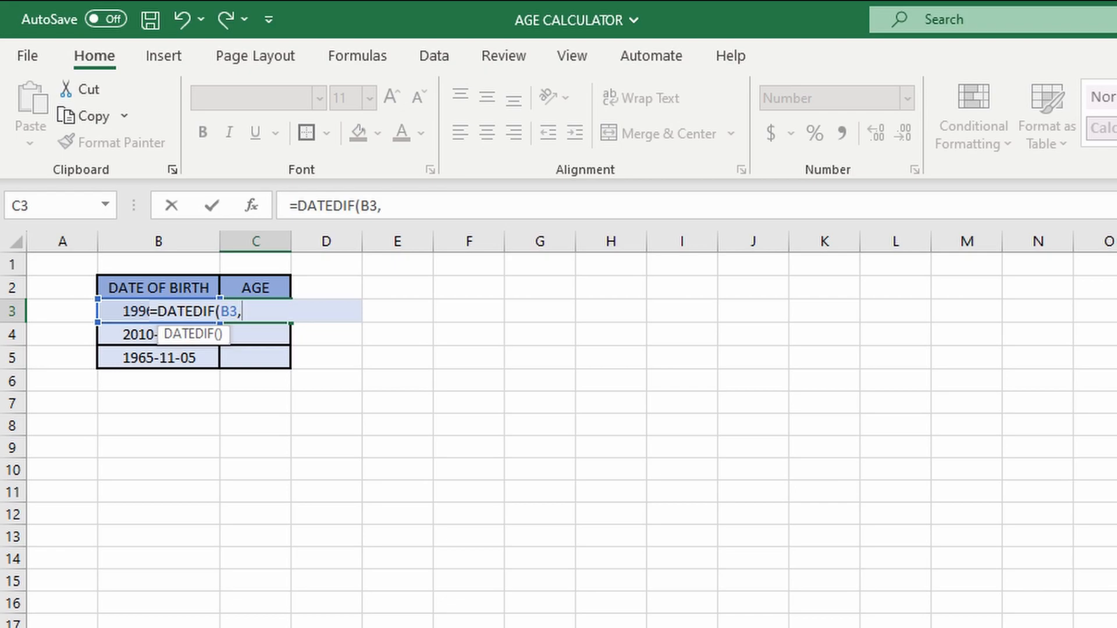
text(TODAY)
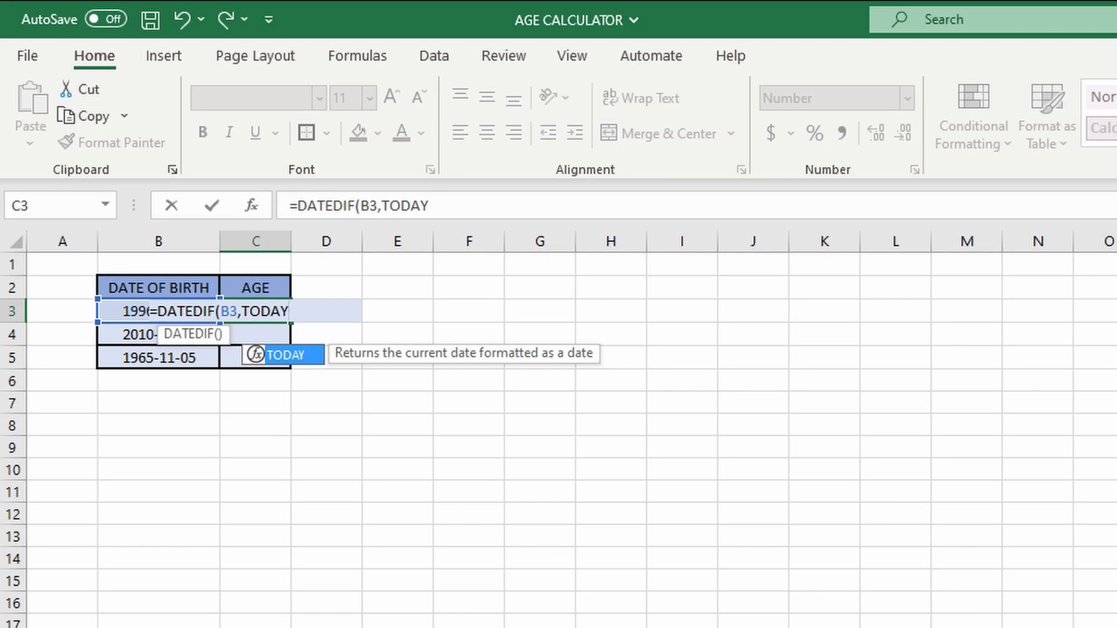
text((),)
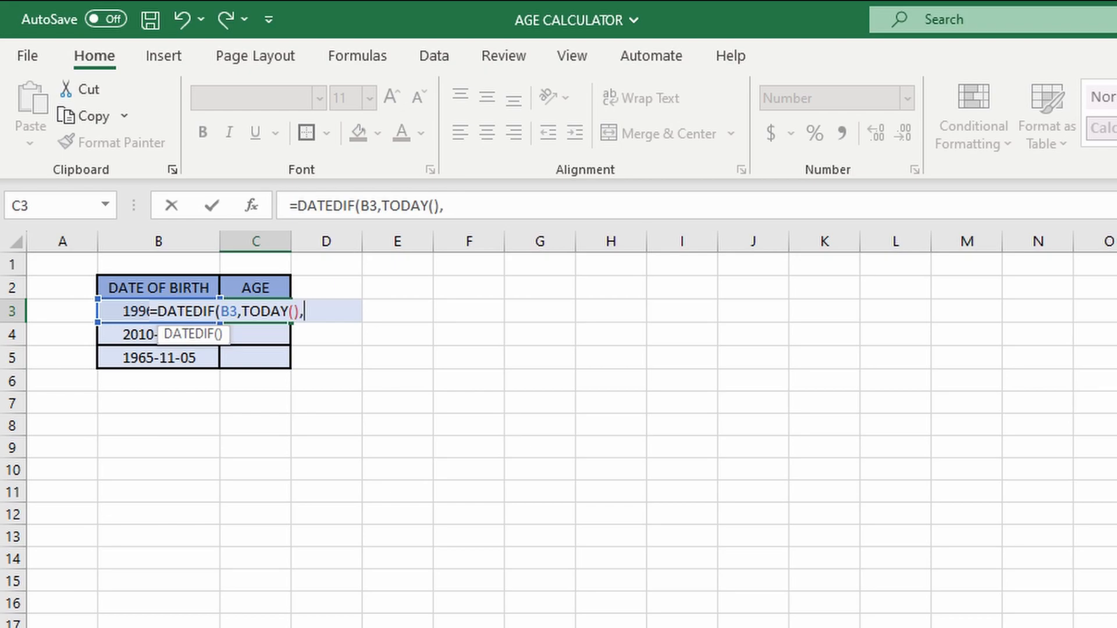
text("Y")
text())
key(Return)
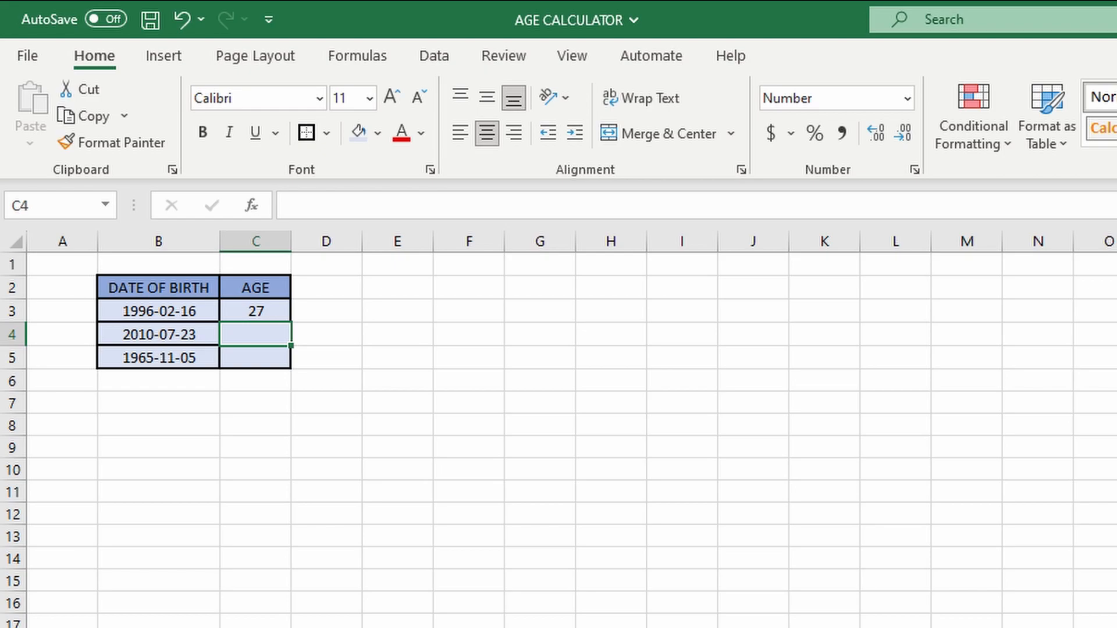
Fill the age formula from C3 down through C5
click(255, 311)
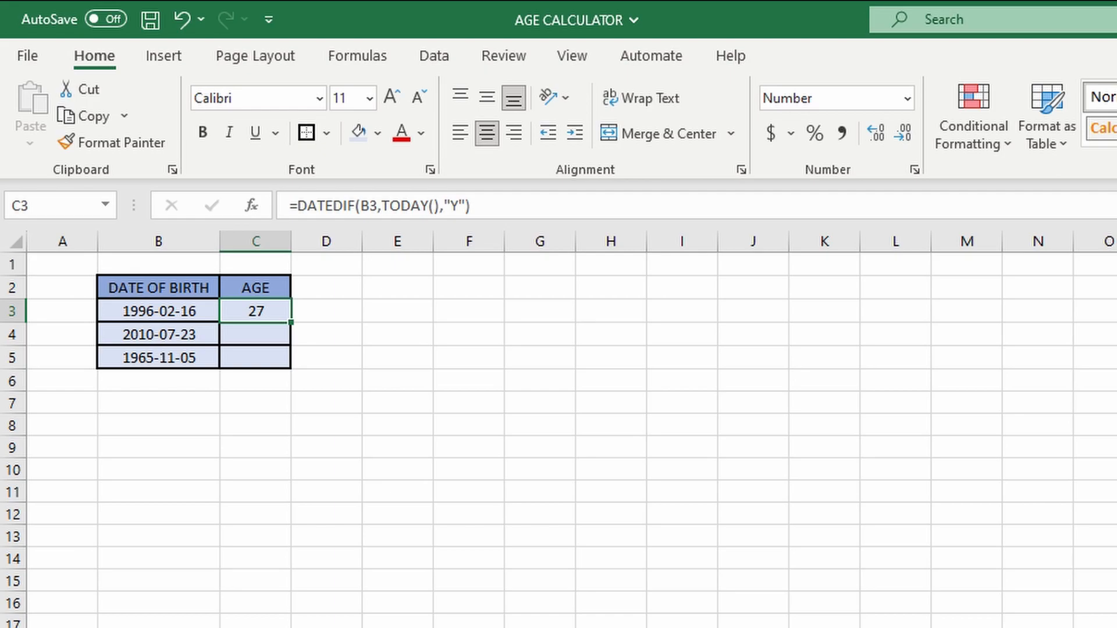
key(shift+Down)
key(shift+Down)
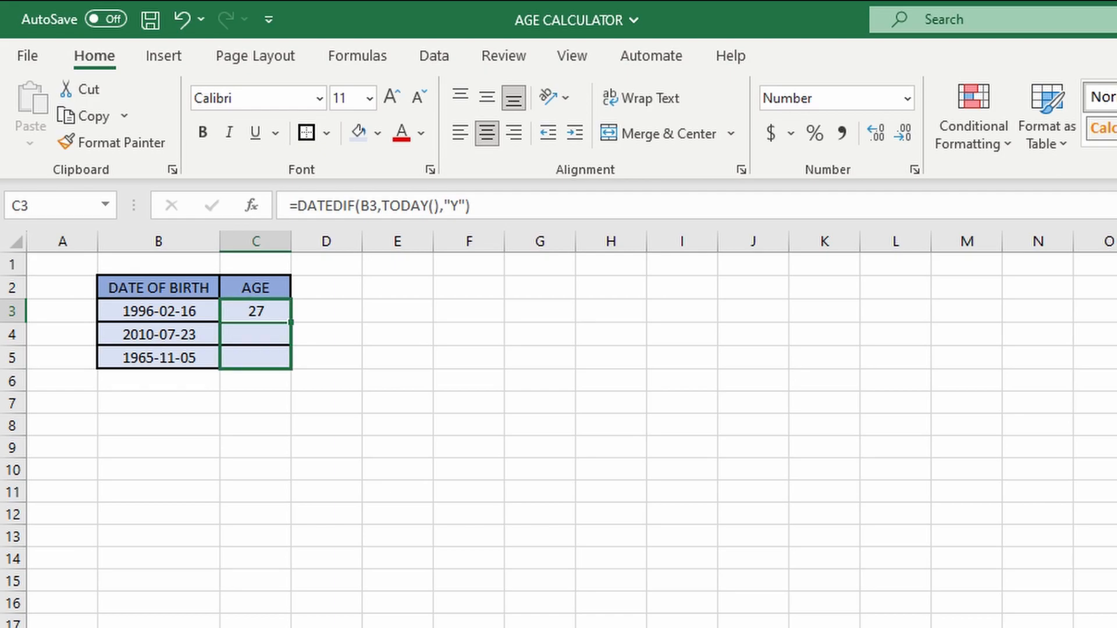
key(ctrl+d)
click(397, 358)
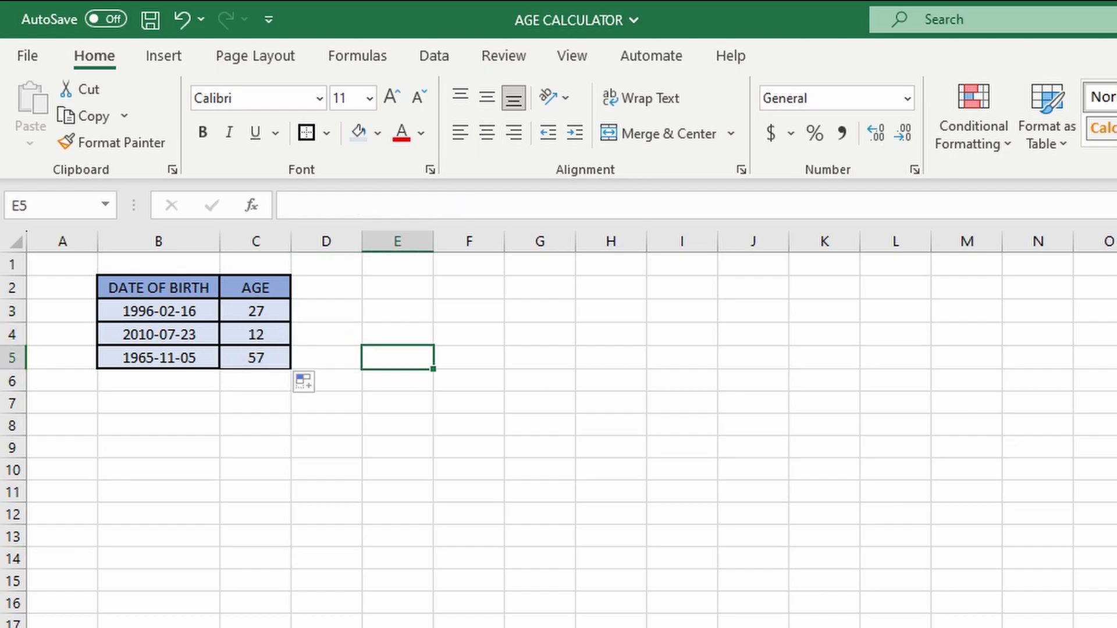